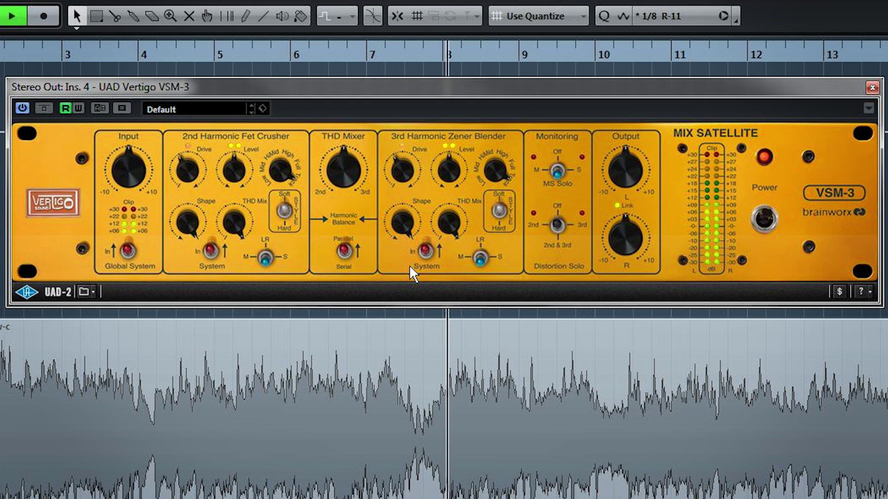
# Bypass the 3rd-harmonic stage and set the 2nd-harmonic style to the lower band
pyautogui.click(425, 252)
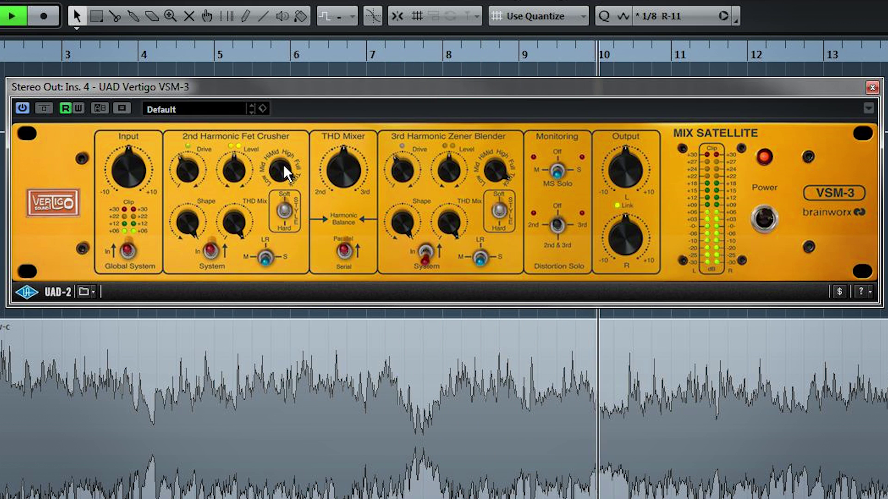
pyautogui.moveTo(283, 165); pyautogui.dragTo(280, 169)
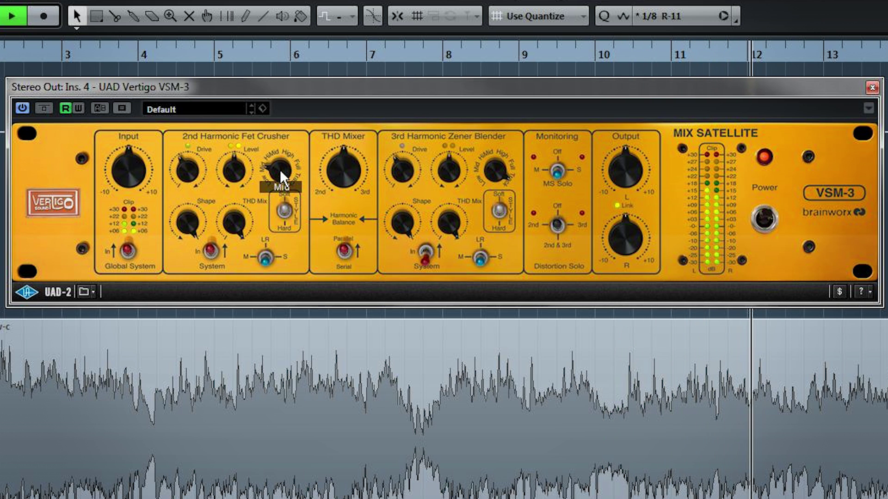
pyautogui.scroll(-2, 279, 170)
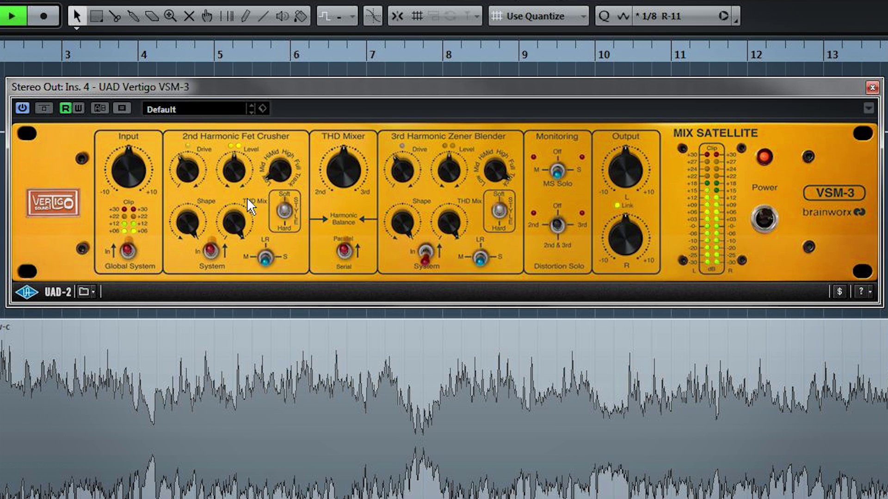
# Restrict 2nd harmonics to the mid signal, solo that distortion, and set its shape to 37 %
pyautogui.click(266, 258)
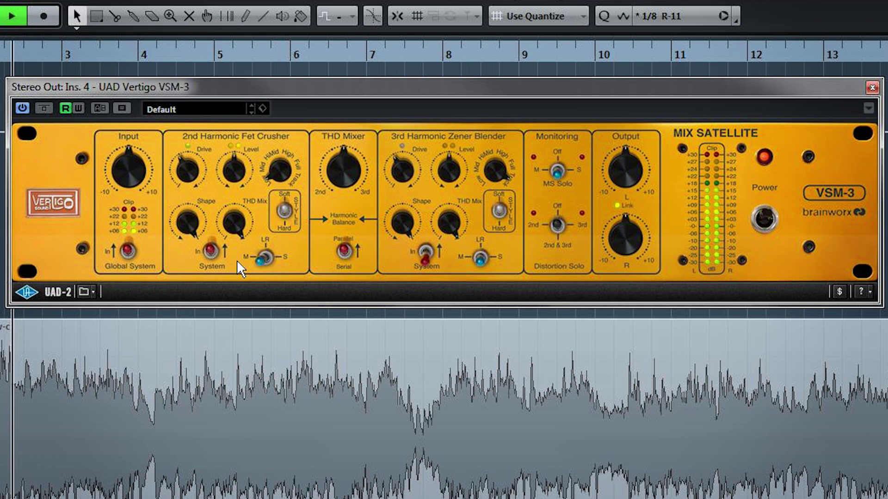
pyautogui.click(552, 231)
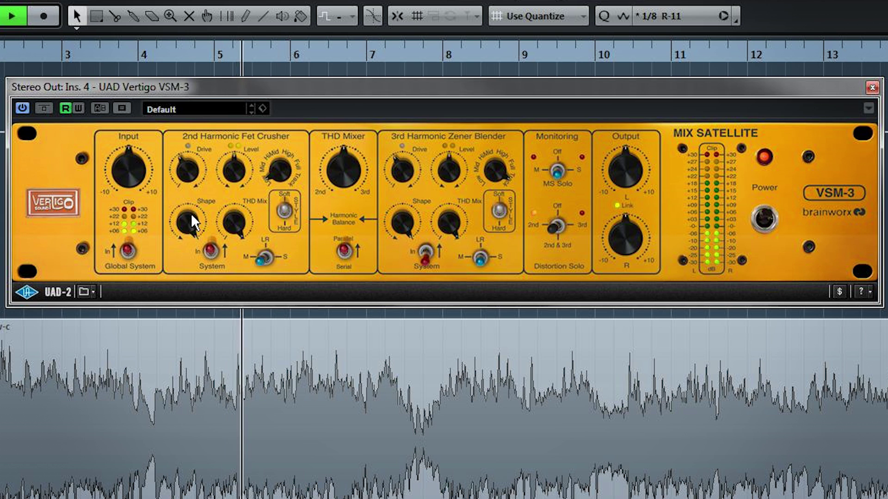
pyautogui.moveTo(191, 213); pyautogui.dragTo(163, 306)
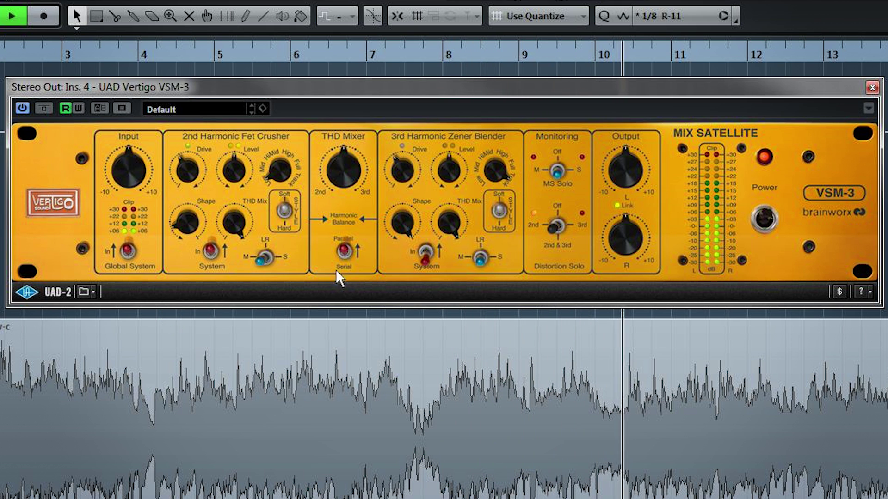
# Unsolo the distortion, set 2nd-harmonic drive to 58 % and level to 79 %, then solo mid
pyautogui.click(556, 223)
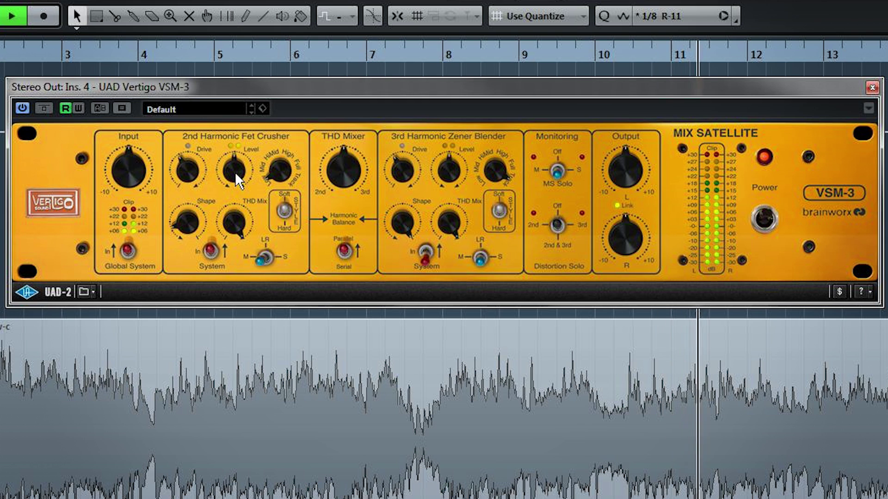
pyautogui.moveTo(190, 166); pyautogui.dragTo(192, 145)
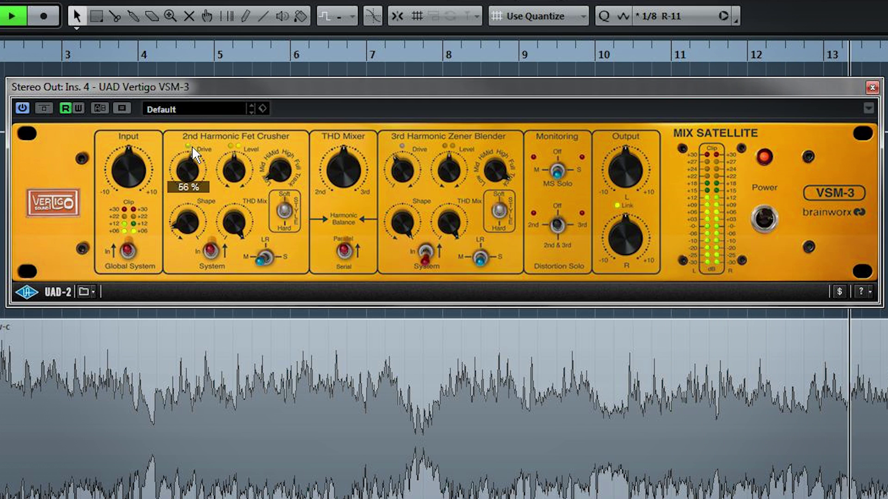
pyautogui.moveTo(201, 106); pyautogui.dragTo(186, 139)
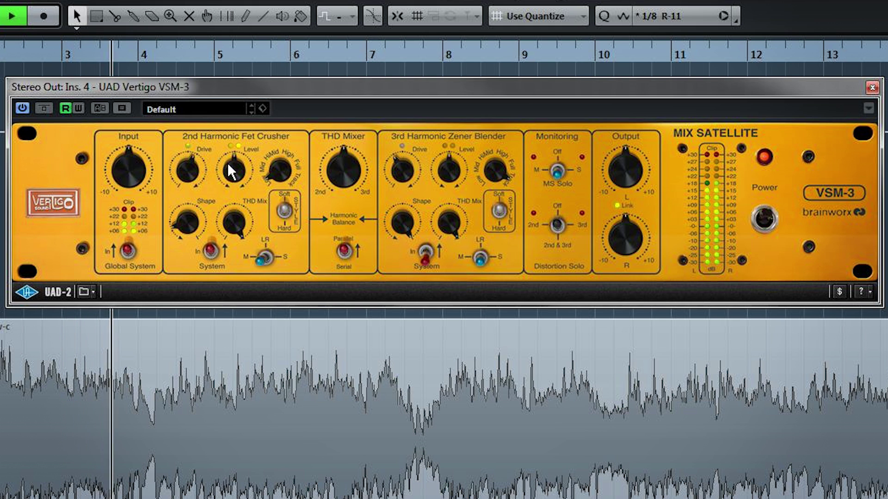
pyautogui.moveTo(234, 171); pyautogui.dragTo(230, 153)
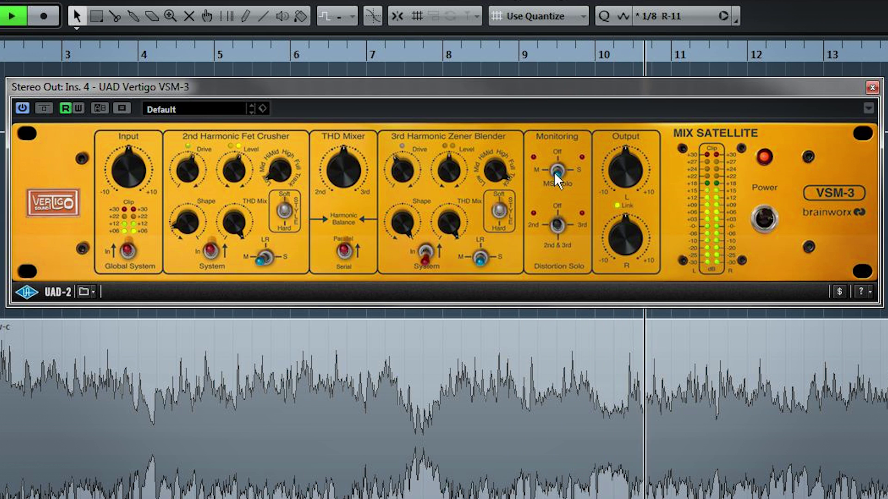
pyautogui.moveTo(554, 172); pyautogui.dragTo(541, 173)
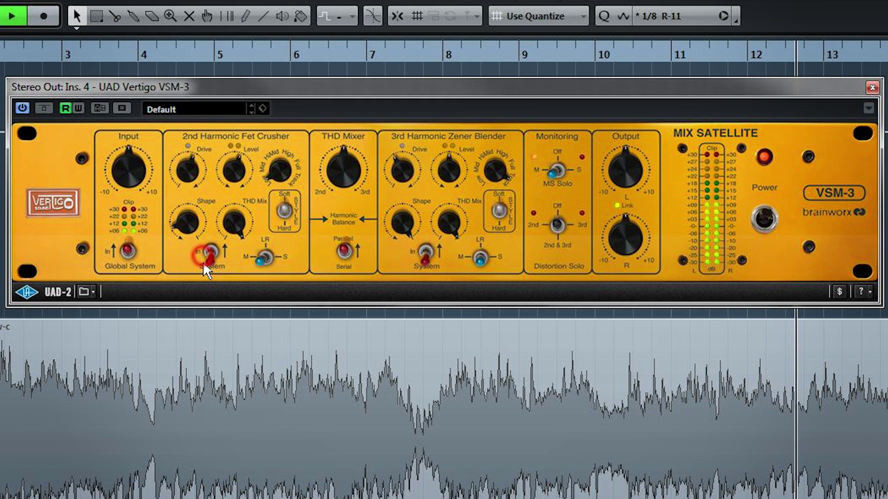
# A/B the 2nd-harmonic stage against bypass and lower its THD mix to about 80 %
pyautogui.click(210, 250)
pyautogui.moveTo(236, 214); pyautogui.dragTo(217, 264)
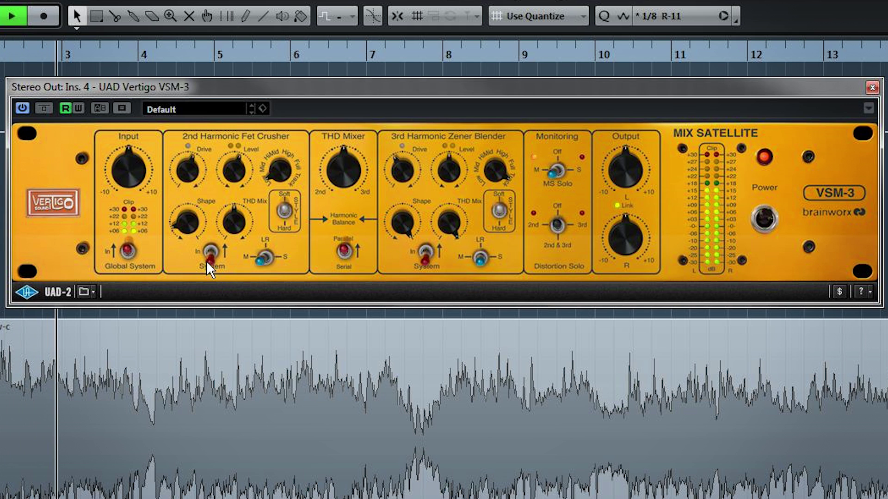
pyautogui.click(212, 256)
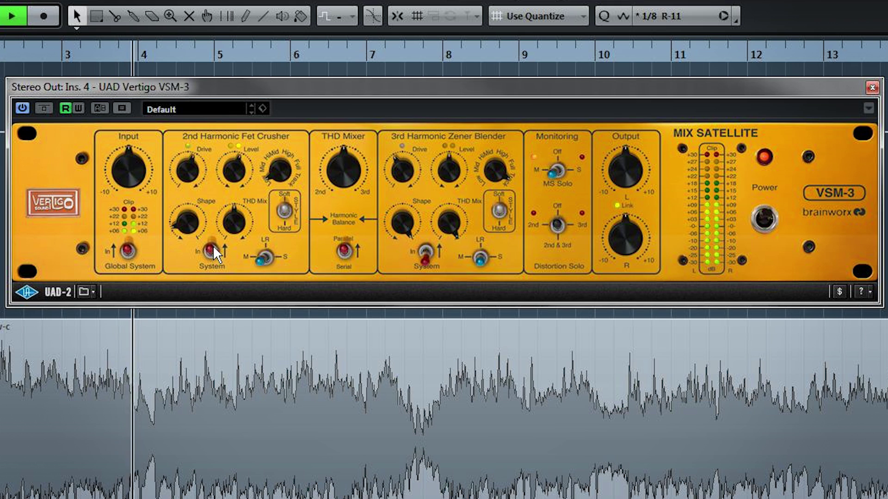
pyautogui.moveTo(237, 215); pyautogui.dragTo(238, 221)
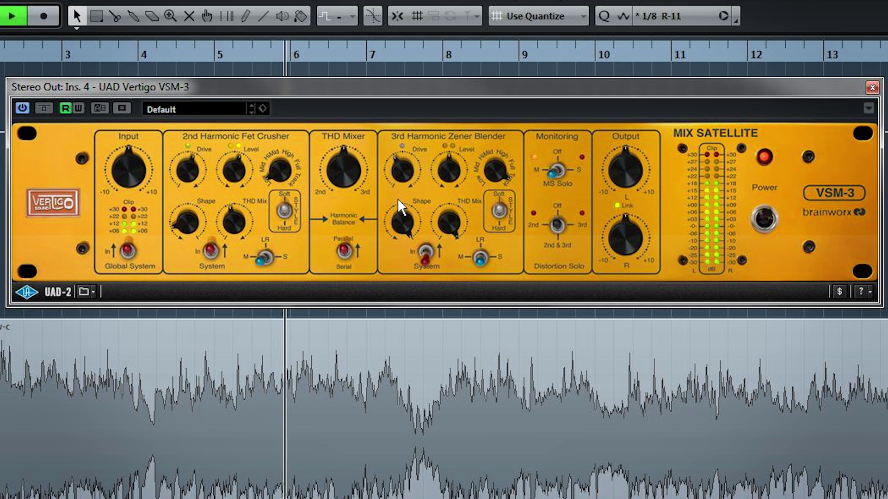
# Return to stereo monitoring, set harmonic balance to 38 % toward 2nd, run stages in series, re-engage 3rd
pyautogui.click(557, 170)
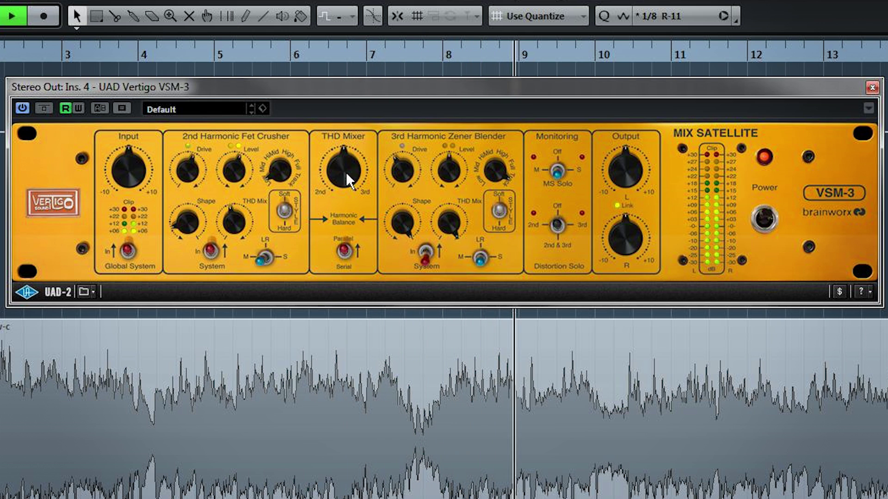
pyautogui.moveTo(346, 172); pyautogui.dragTo(329, 147)
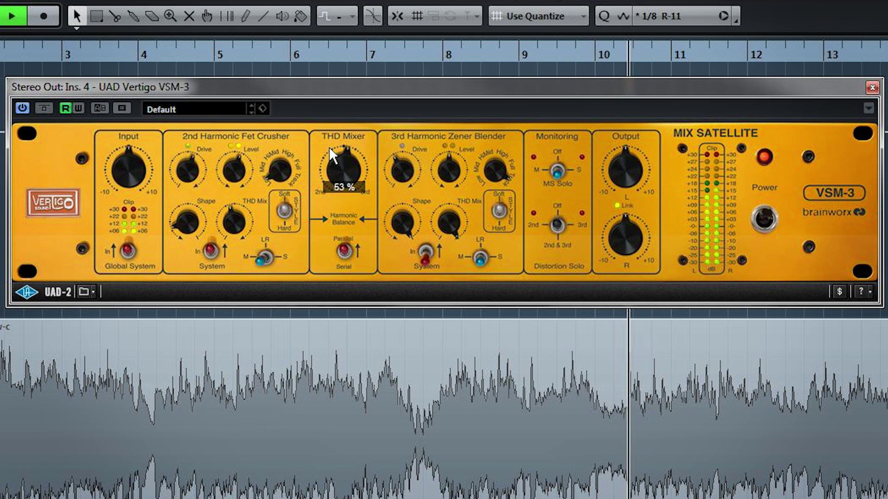
pyautogui.click(343, 250)
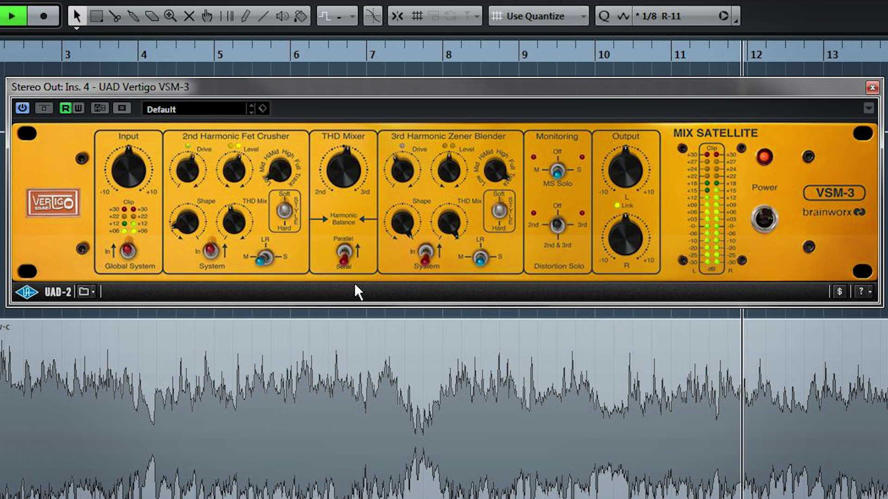
pyautogui.click(424, 254)
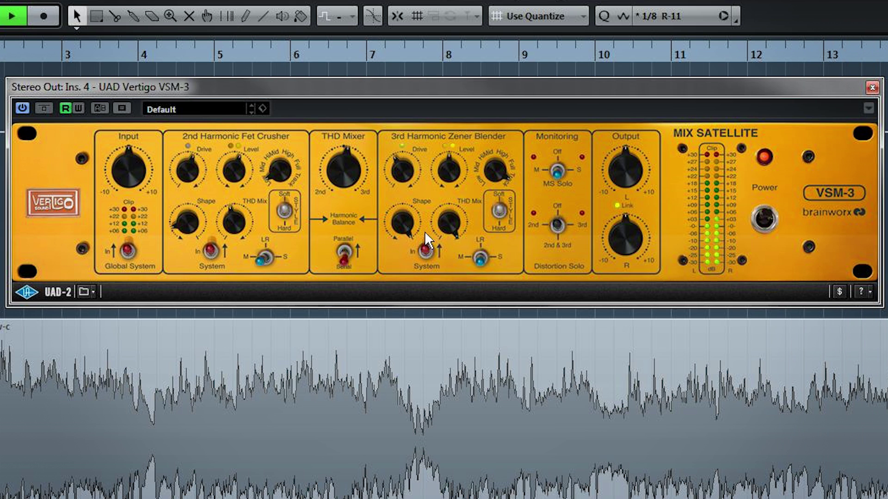
# Move the 3rd-harmonic band toward High, apply it to the side signal only, and solo it
pyautogui.moveTo(501, 162); pyautogui.dragTo(500, 184)
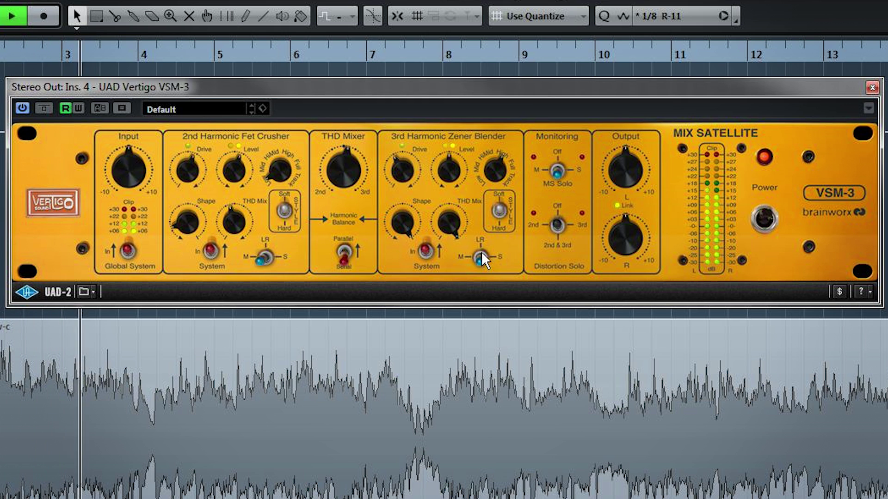
pyautogui.click(498, 258)
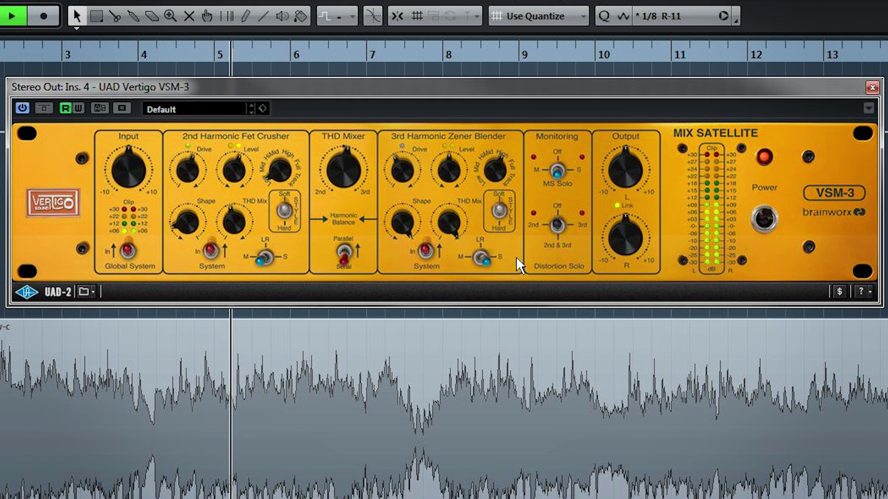
pyautogui.moveTo(560, 216); pyautogui.dragTo(582, 220)
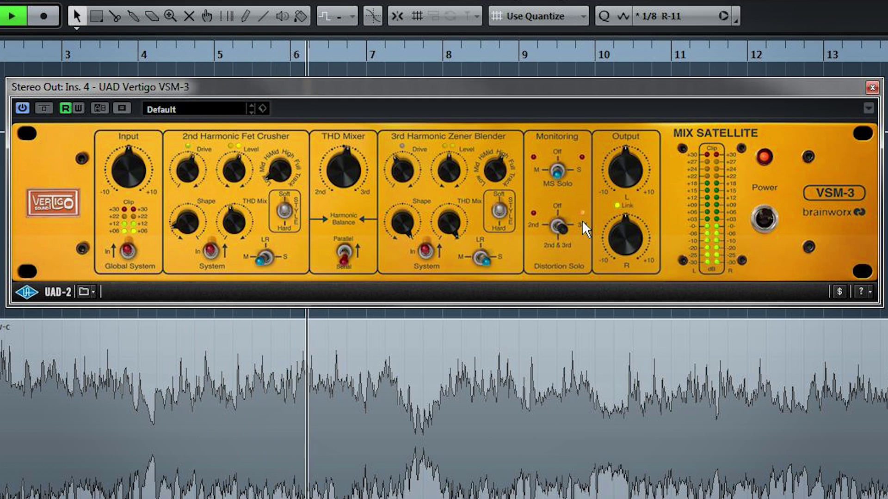
# Lower the 3rd-harmonic shape to 24 %, then set Distortion Solo back to 2nd & 3rd
pyautogui.click(402, 222)
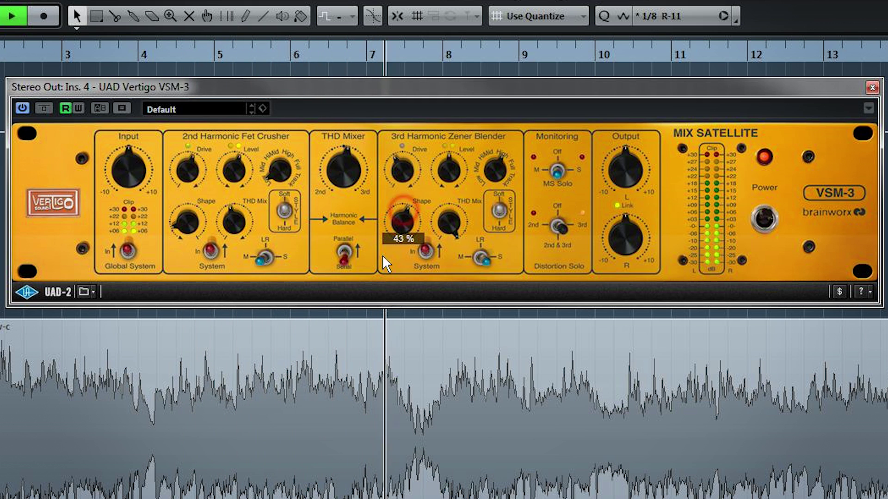
pyautogui.moveTo(396, 221); pyautogui.dragTo(396, 237)
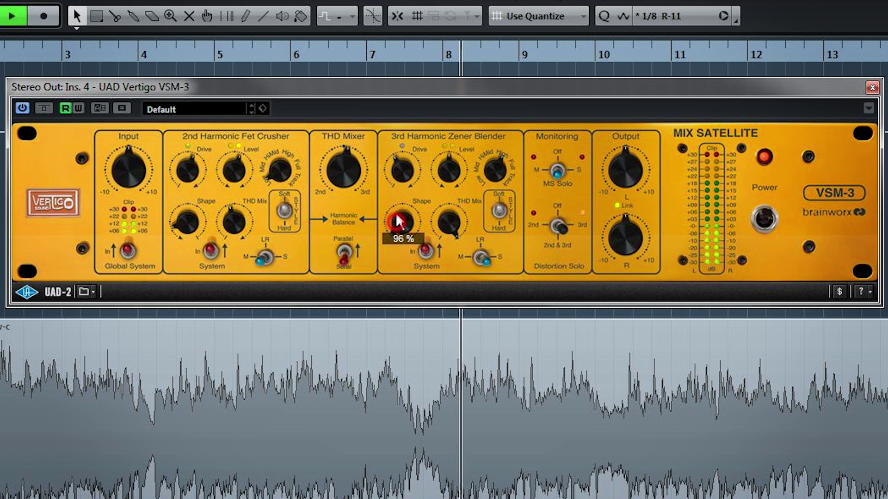
pyautogui.moveTo(399, 177)
pyautogui.mouseDown()
pyautogui.moveTo(413, 127)
pyautogui.moveTo(419, 132)
pyautogui.mouseUp()
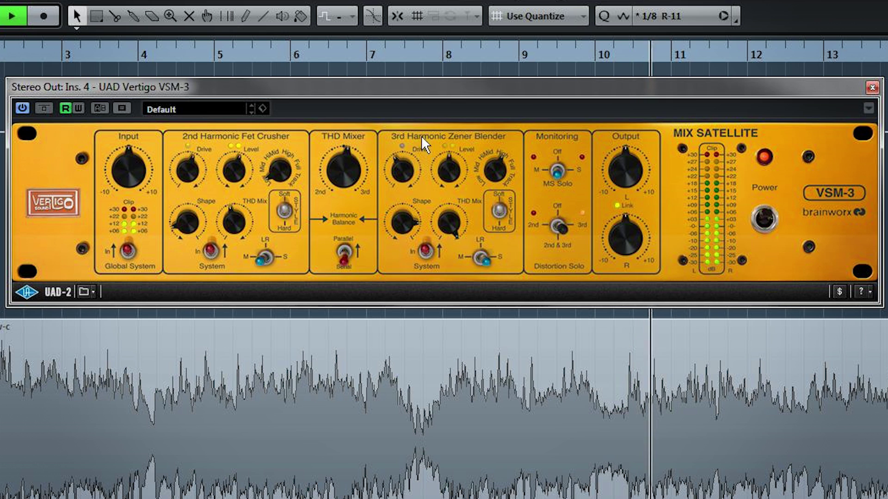
pyautogui.click(560, 217)
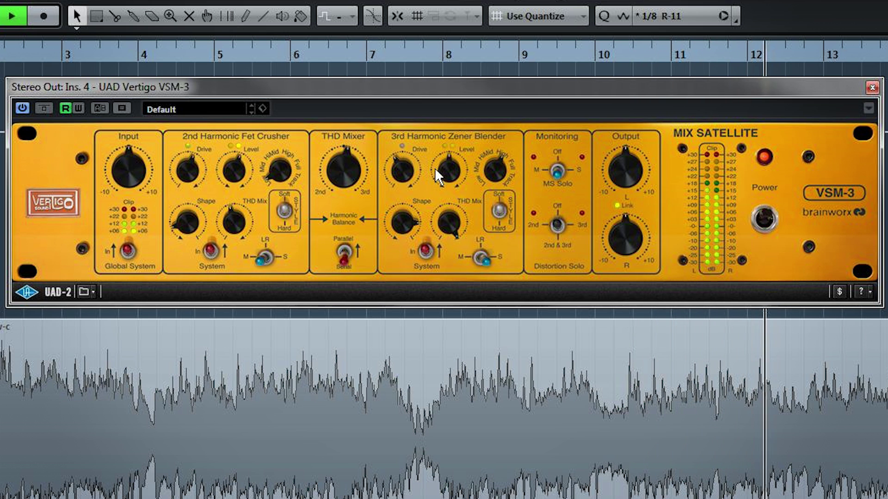
# Set the 3rd-harmonic drive to 56 % and its level to 58 %
pyautogui.moveTo(409, 167); pyautogui.dragTo(408, 146)
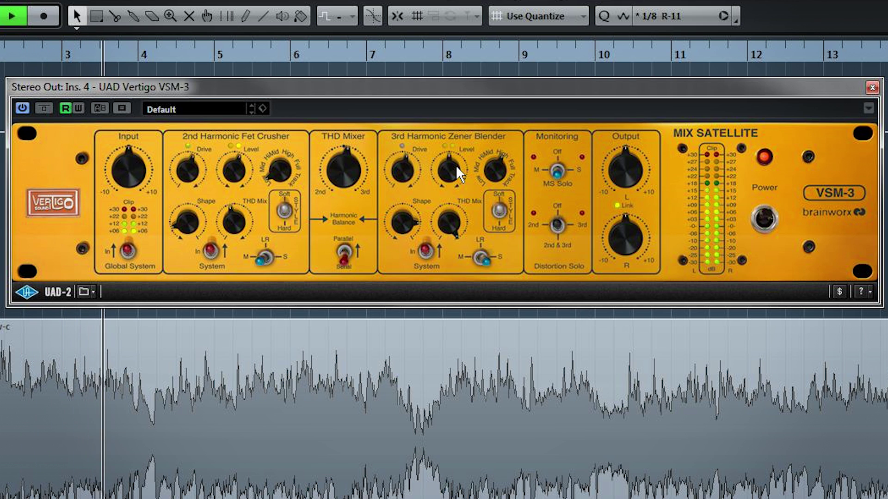
pyautogui.moveTo(453, 167); pyautogui.dragTo(448, 150)
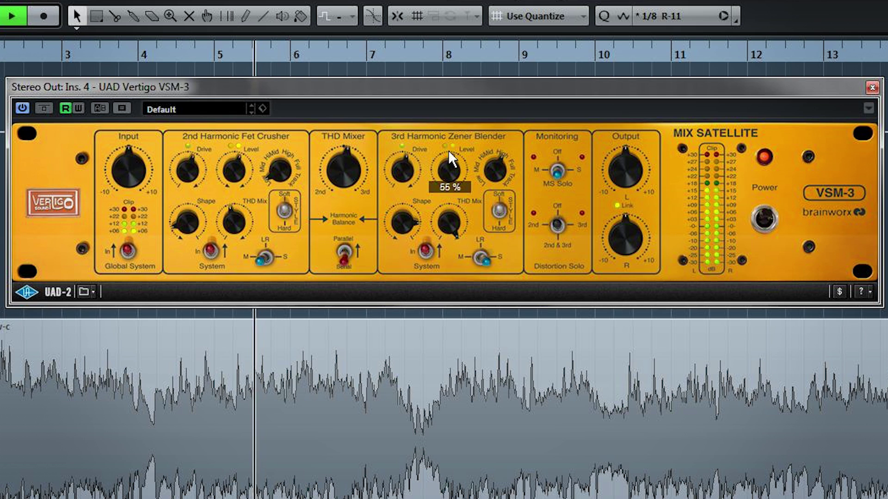
pyautogui.moveTo(448, 150); pyautogui.dragTo(451, 149)
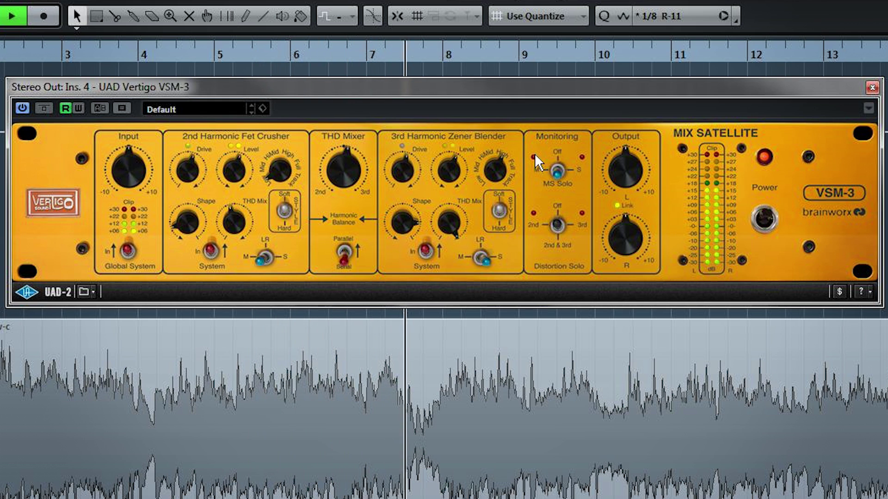
# Check the side signal, pull the 3rd-harmonic THD mix down to about 47 %, then solo mid
pyautogui.click(560, 171)
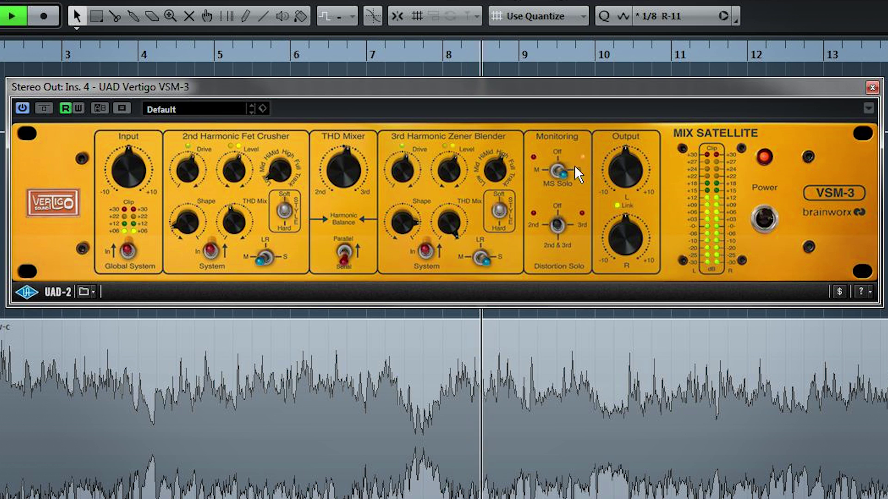
pyautogui.click(562, 167)
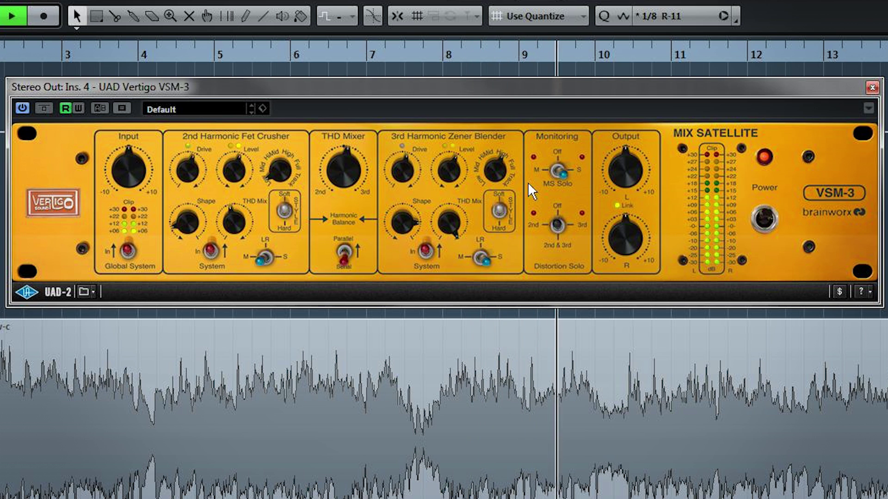
pyautogui.moveTo(450, 217); pyautogui.dragTo(437, 276)
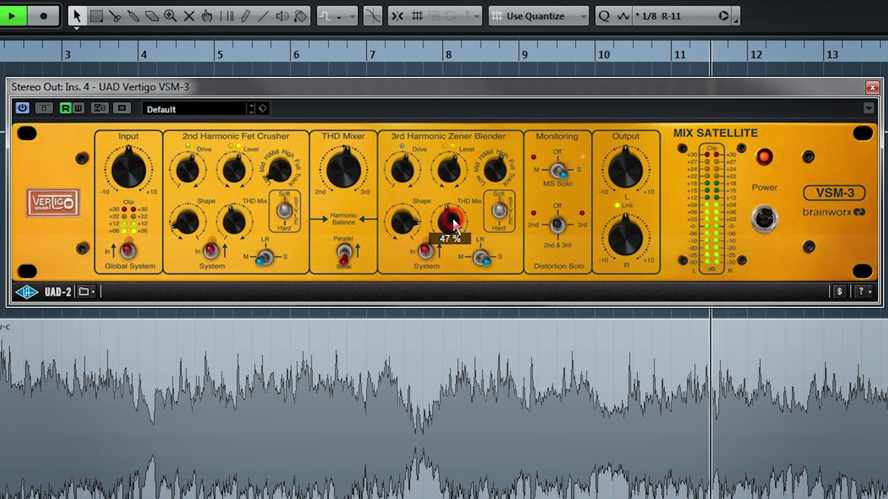
pyautogui.click(555, 168)
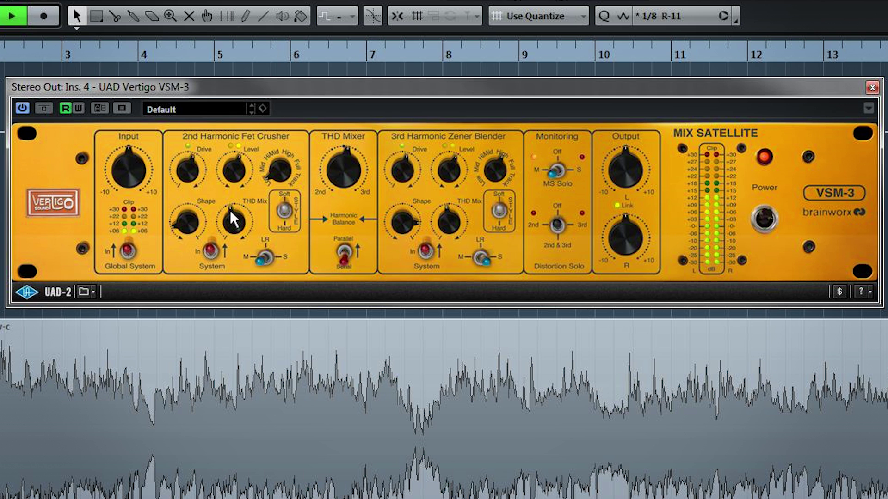
# Turn MS Solo off and A/B the VSM-3 against bypass three times, leaving it on
pyautogui.click(560, 157)
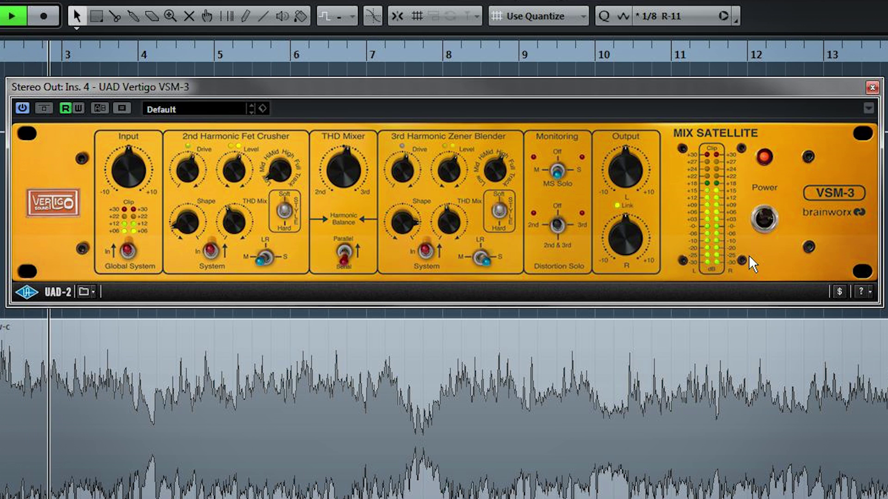
pyautogui.click(765, 218)
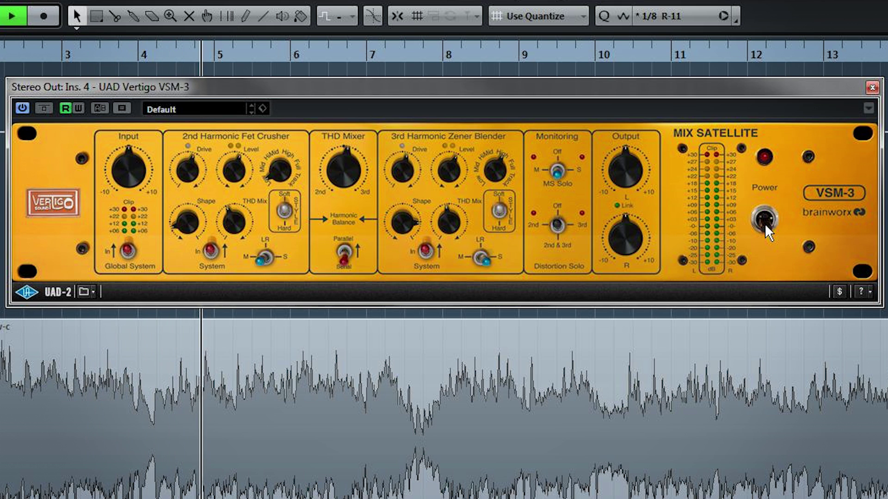
pyautogui.click(765, 222)
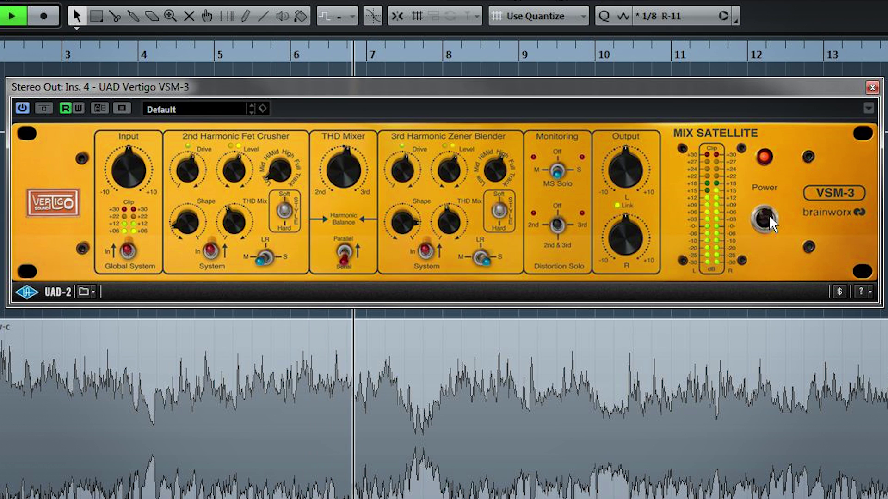
pyautogui.click(768, 220)
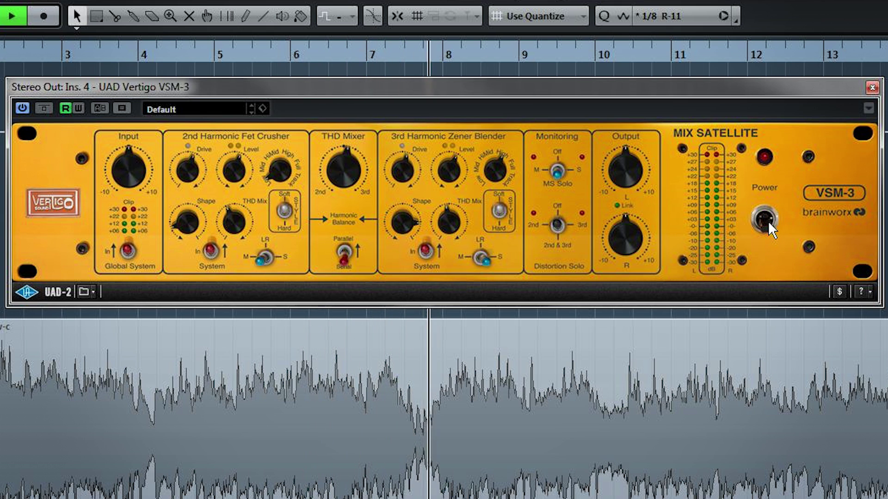
pyautogui.click(768, 220)
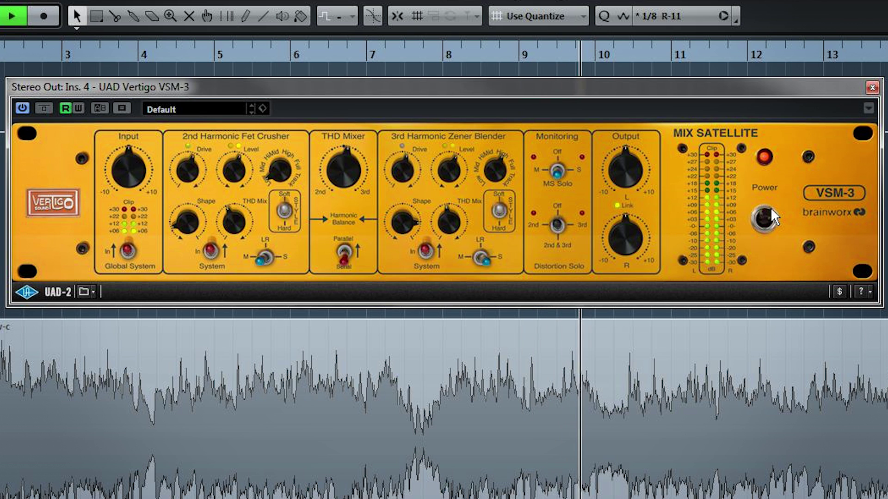
pyautogui.click(770, 210)
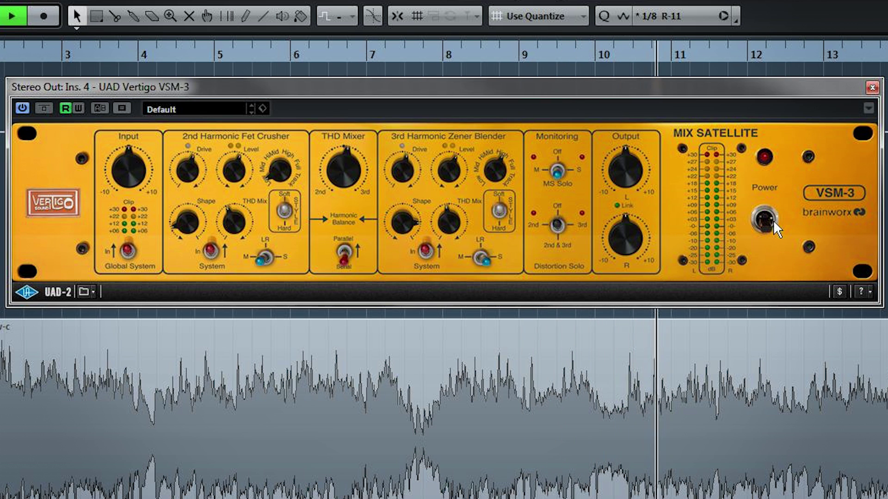
pyautogui.click(773, 217)
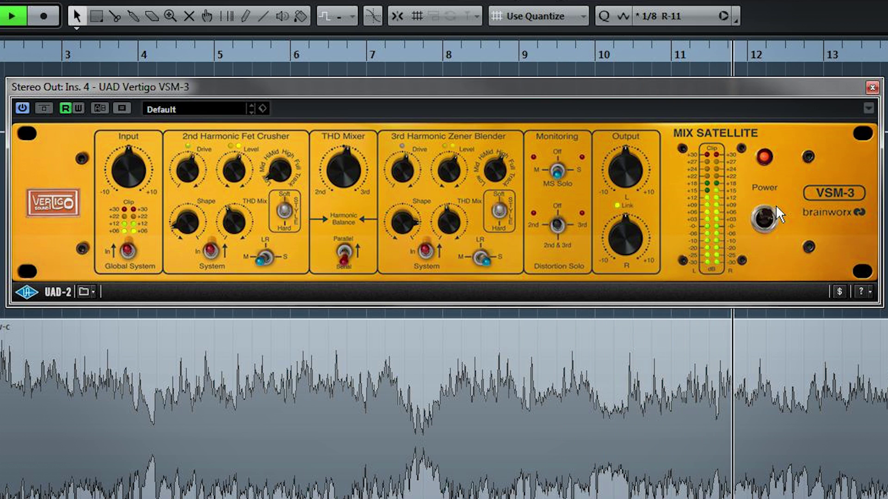